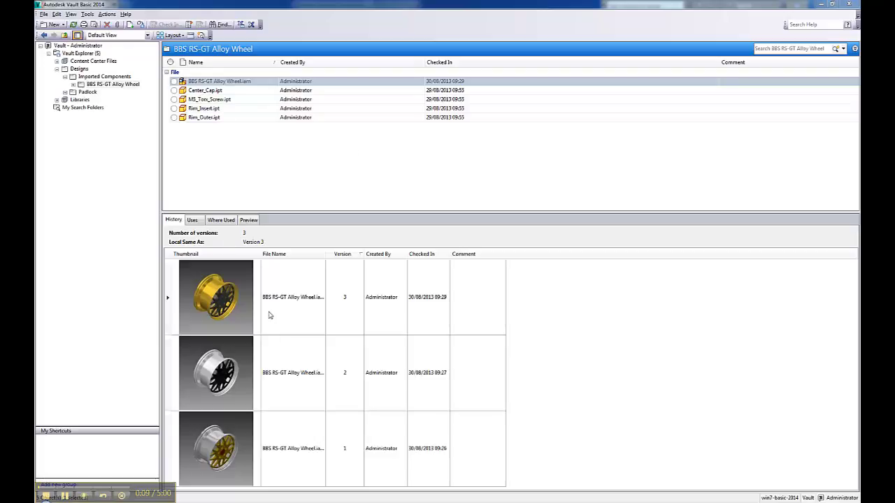
left_click(210, 84)
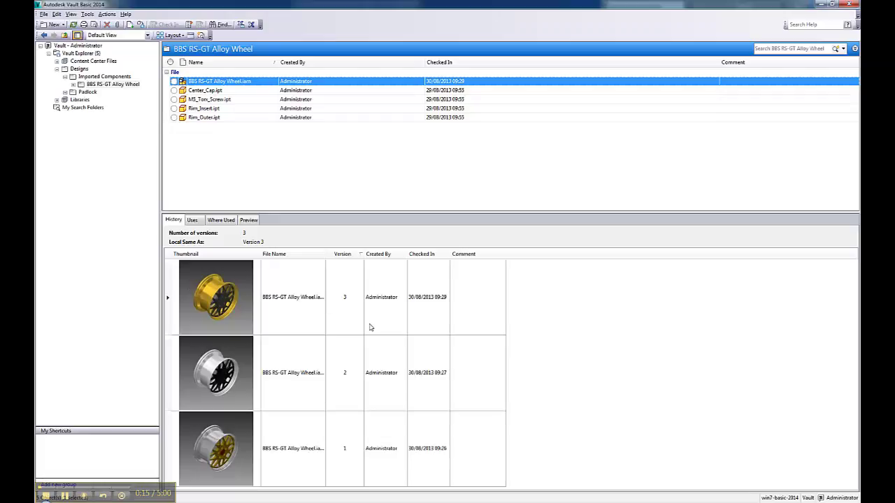
right_click(229, 86)
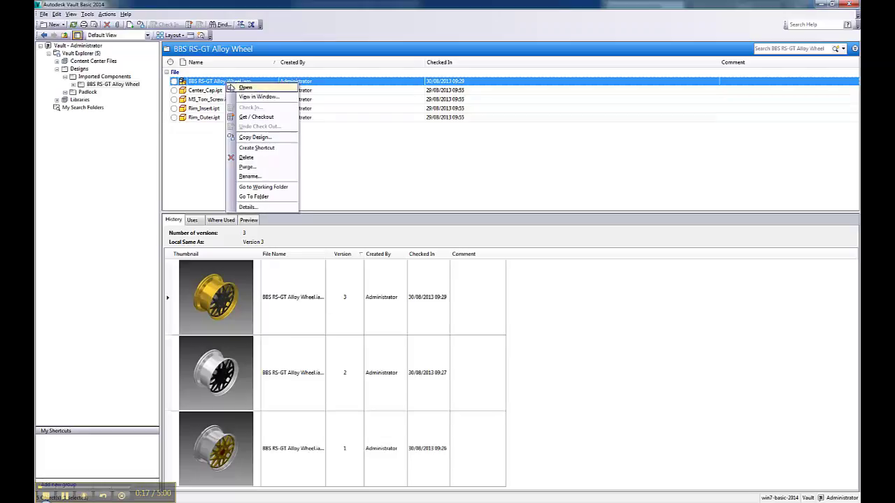
left_click(237, 88)
left_click(296, 122)
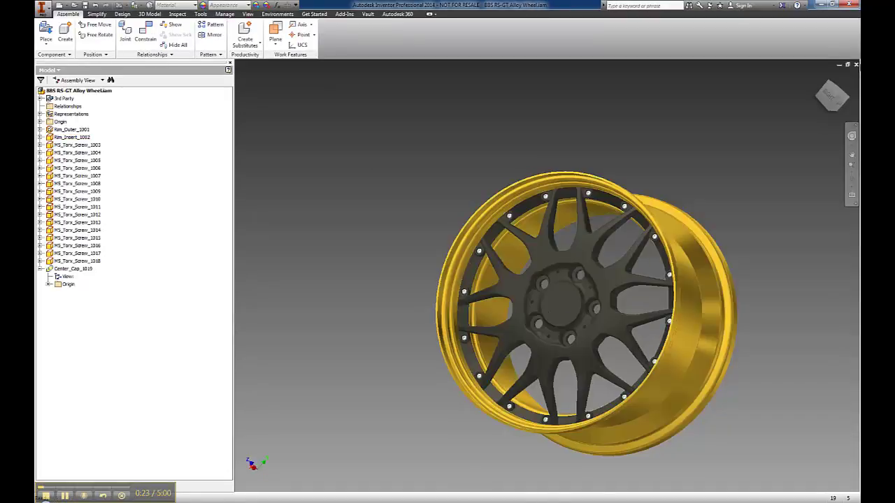
left_click(856, 65)
left_click(821, 4)
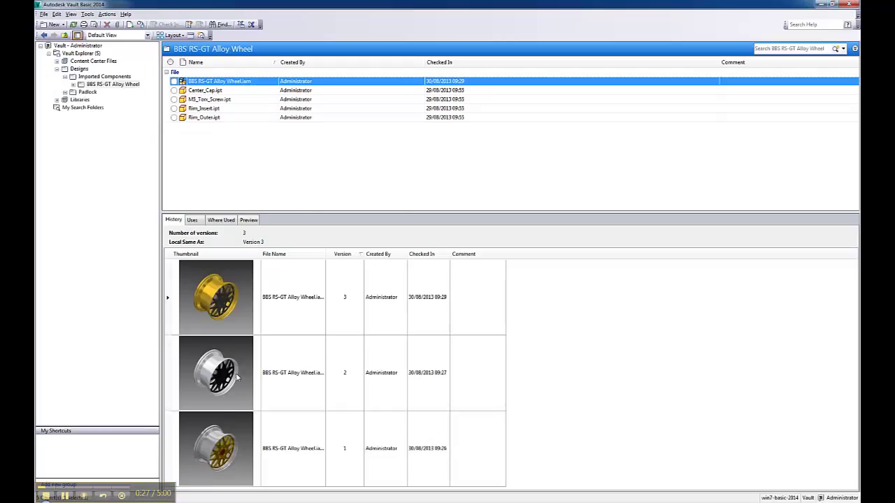
- Select the silver version 2 of BBS RS-GT Alloy Wheel.iam in History and choose Get / Checkout
left_click(301, 381)
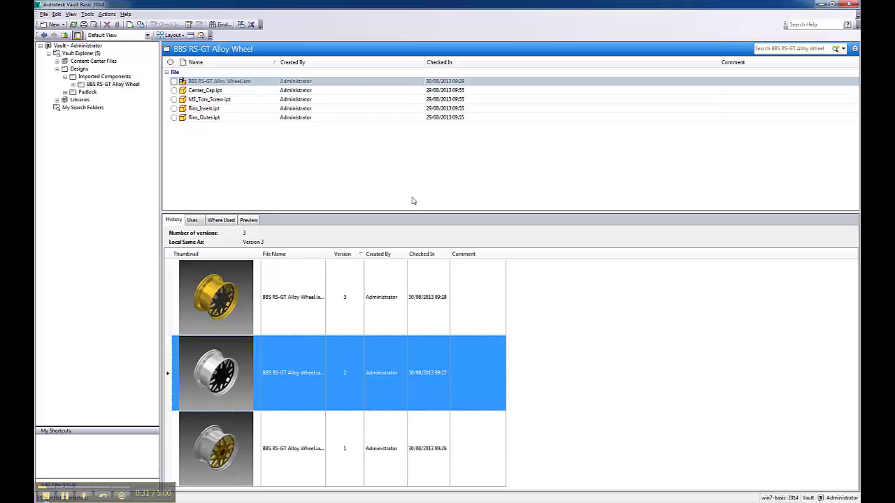
right_click(294, 358)
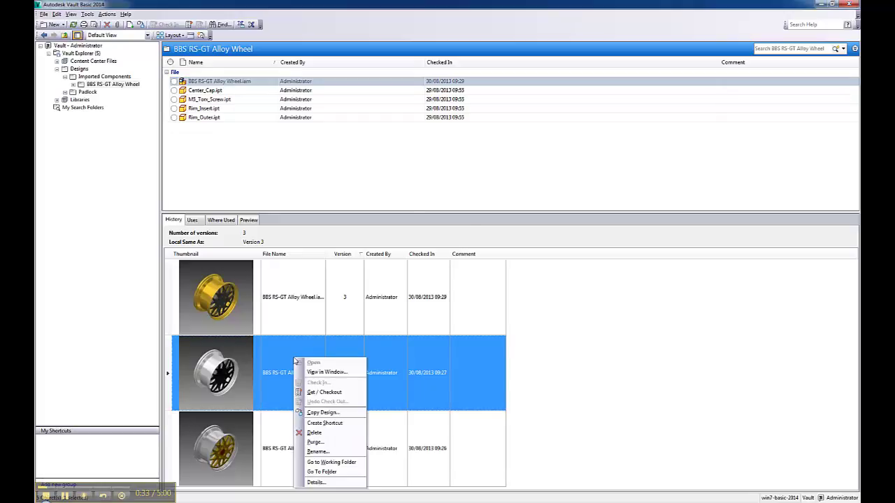
left_click(324, 393)
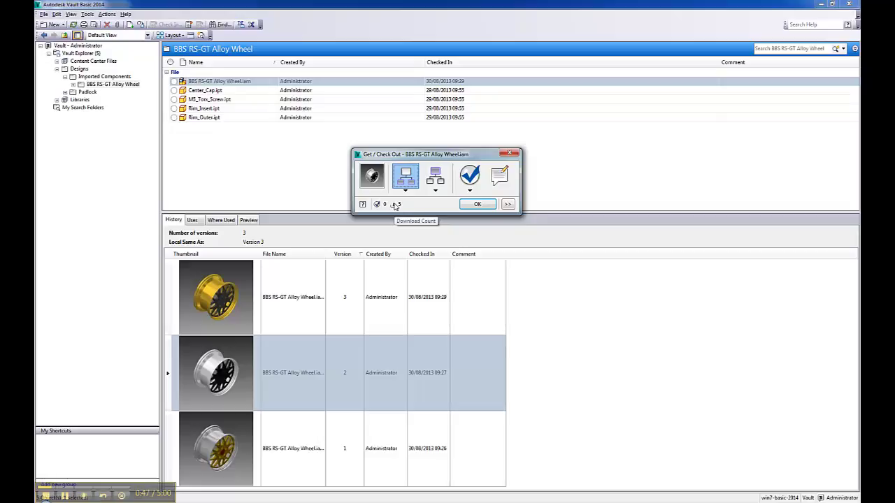
- Download version 2 and its 5 files, overwriting all newer local copies with Yes To All
left_click(478, 204)
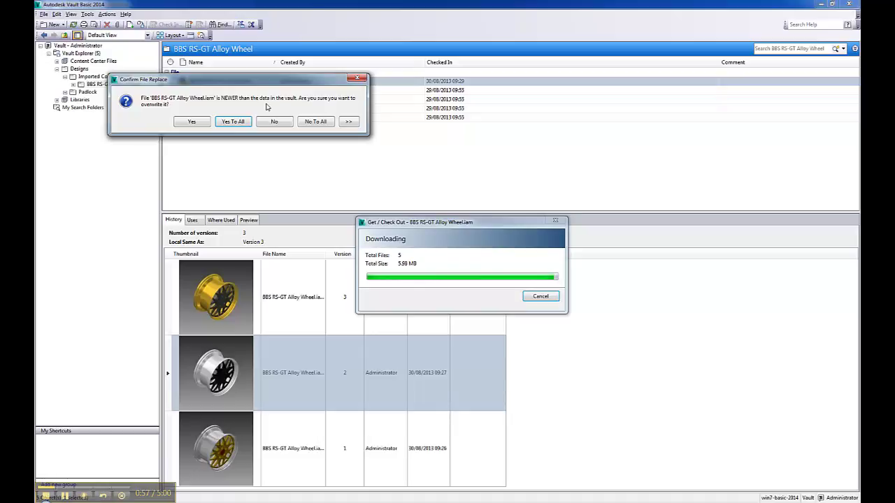
left_click(234, 123)
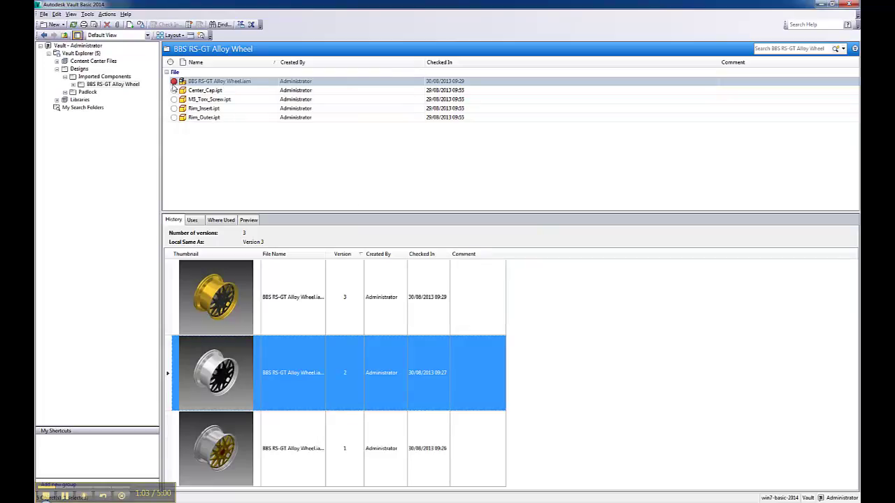
mouse_move(173, 86)
left_click(383, 457)
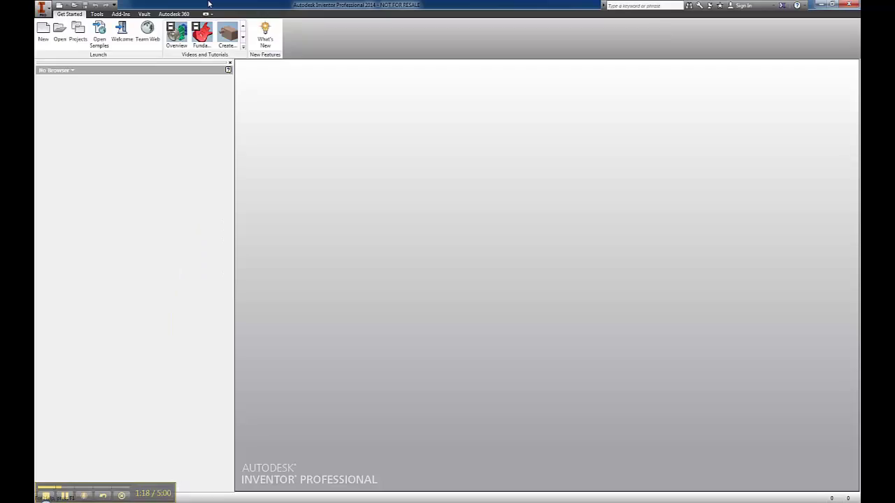
left_click(67, 40)
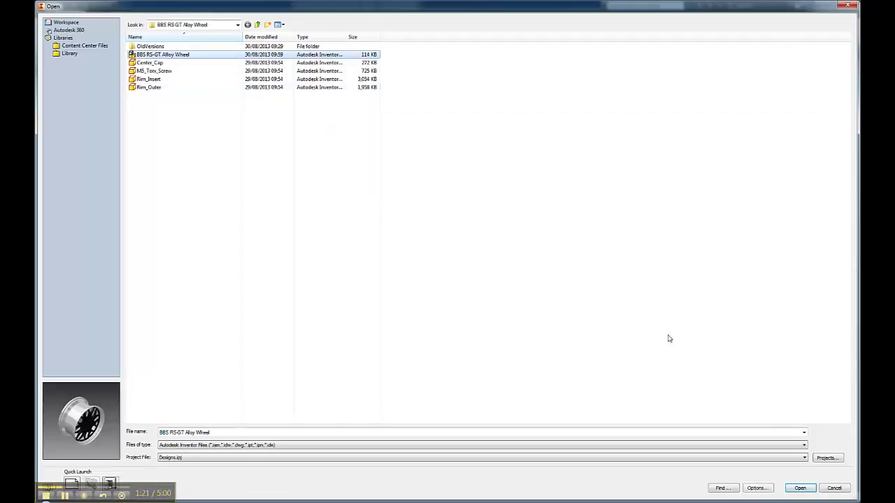
left_click(810, 486)
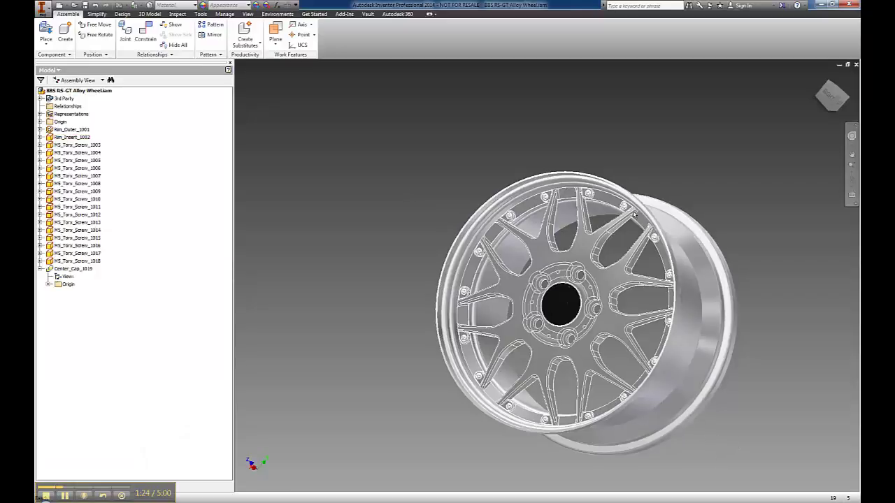
left_click(856, 64)
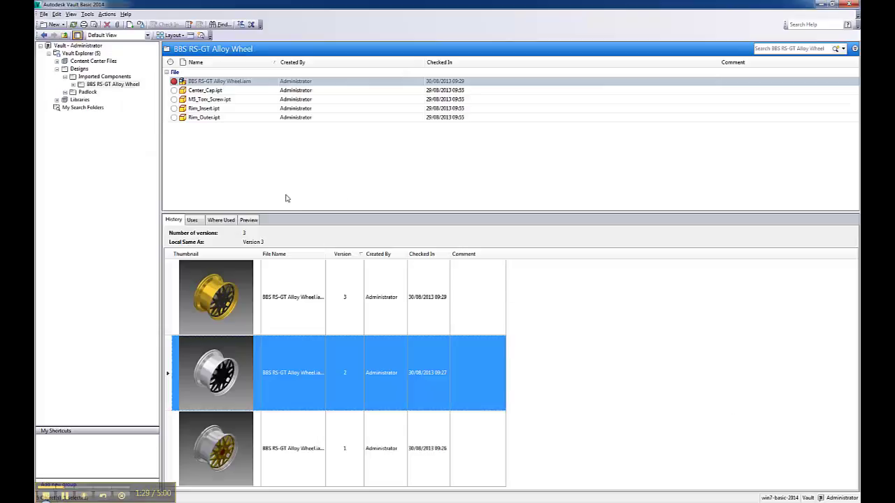
- Open Get / Checkout for the wheel assembly with Check Out enabled for all 5 files
left_click(208, 82)
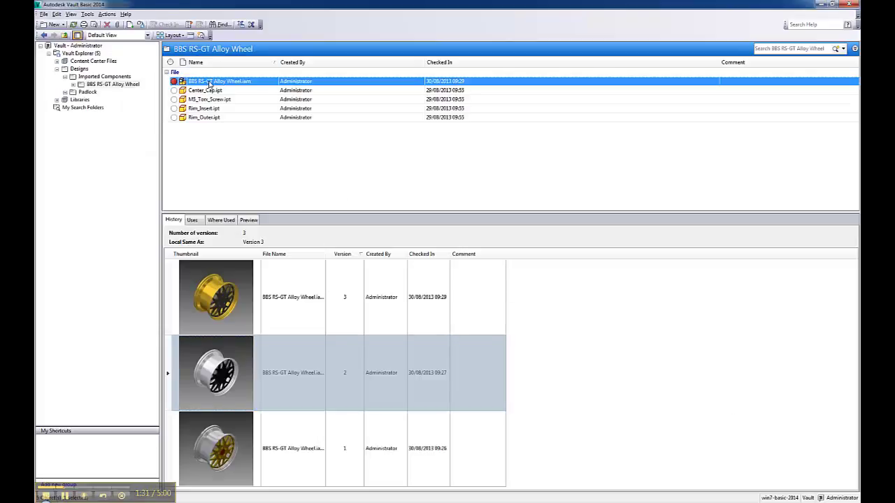
right_click(210, 83)
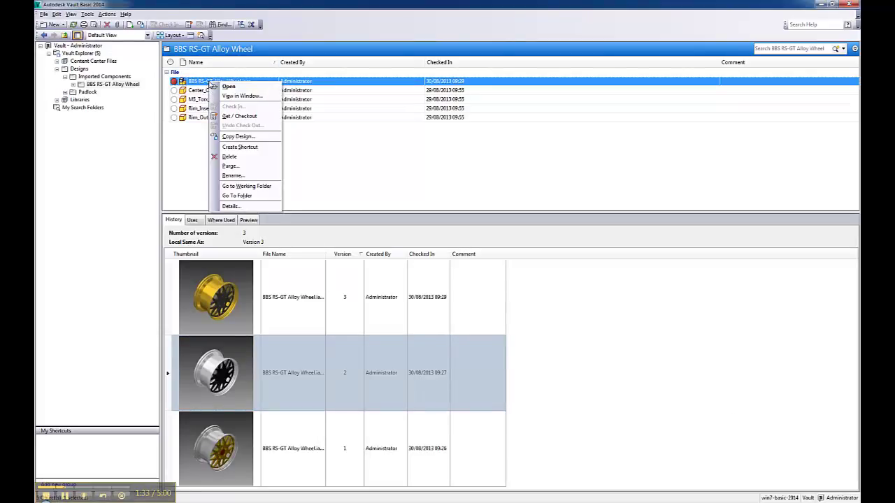
left_click(254, 118)
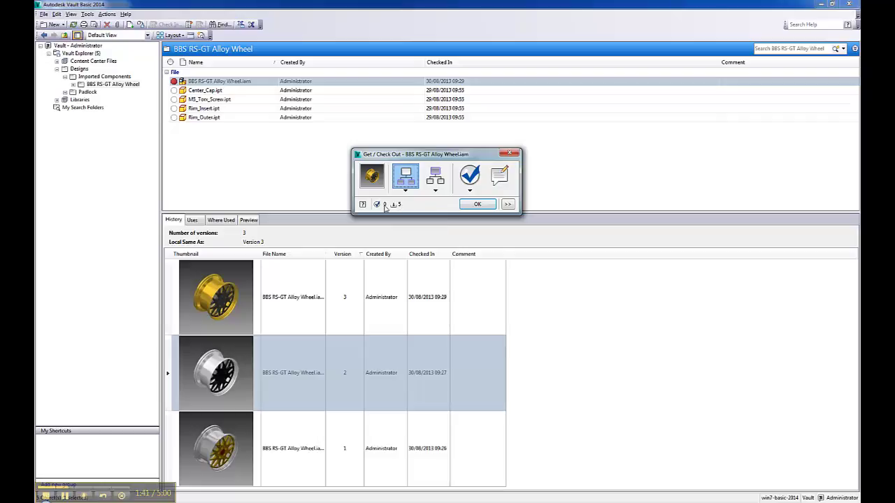
left_click(481, 175)
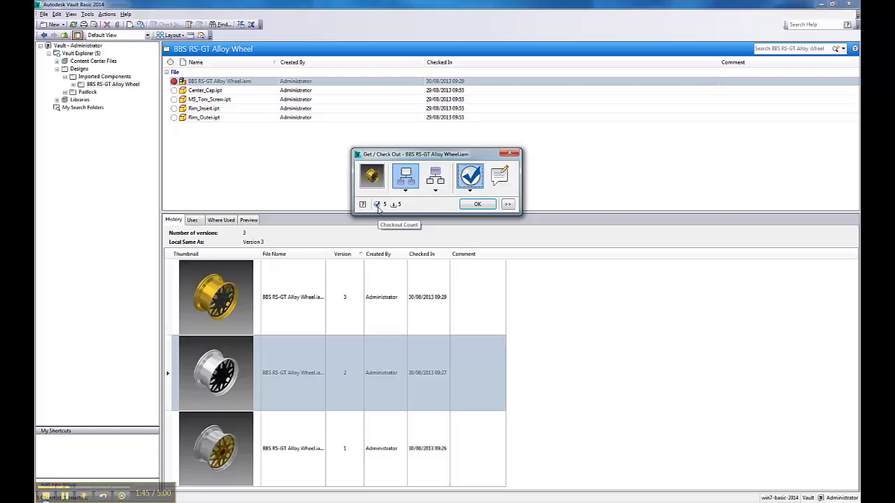
left_click(508, 204)
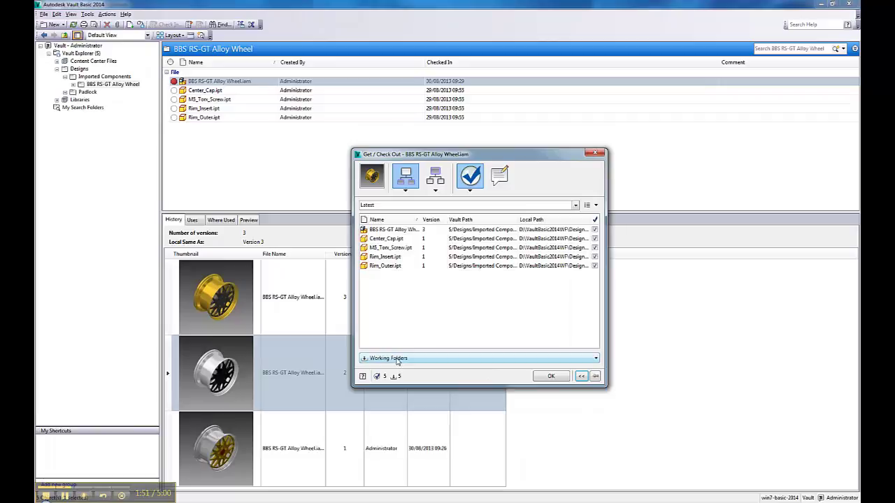
- Check out the five wheel files with Working Folders set to None
left_click(397, 359)
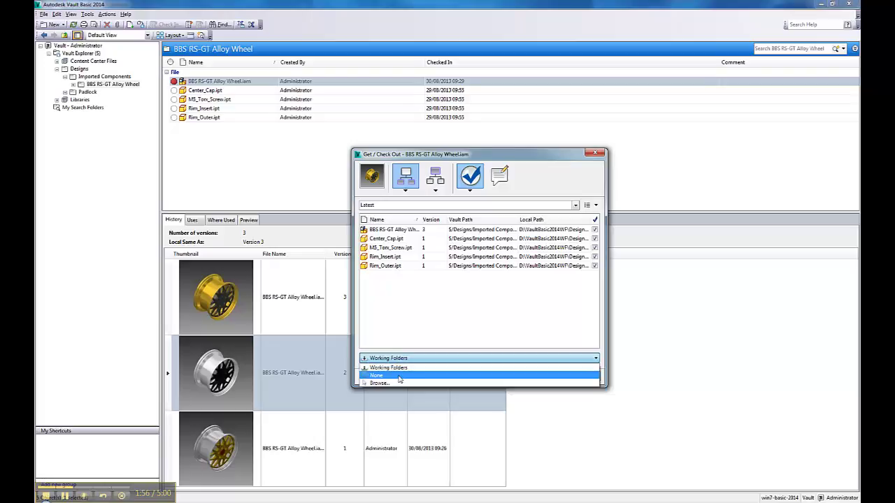
left_click(398, 377)
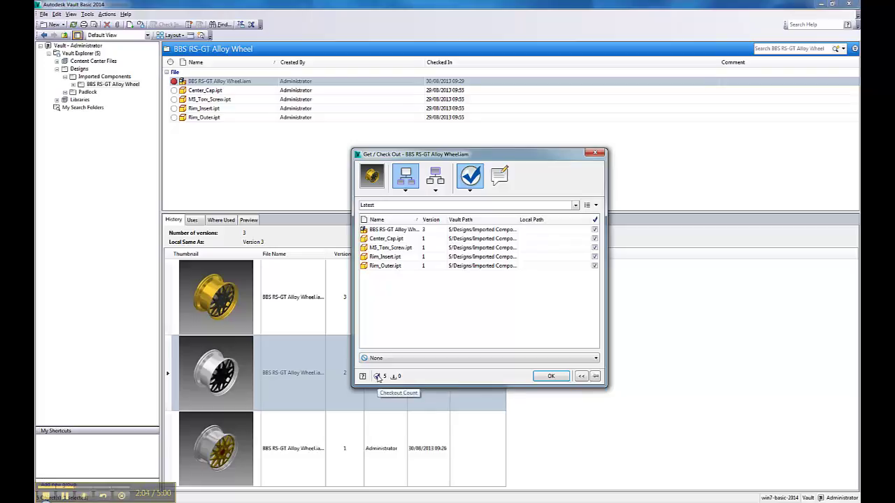
left_click(551, 376)
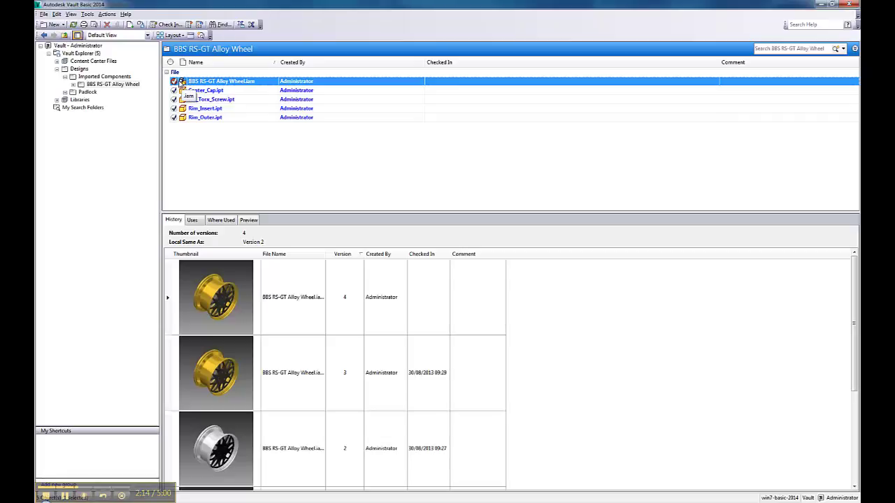
mouse_move(175, 83)
- Open BBS RS-GT Alloy Wheel.iam in Inventor
left_click(407, 492)
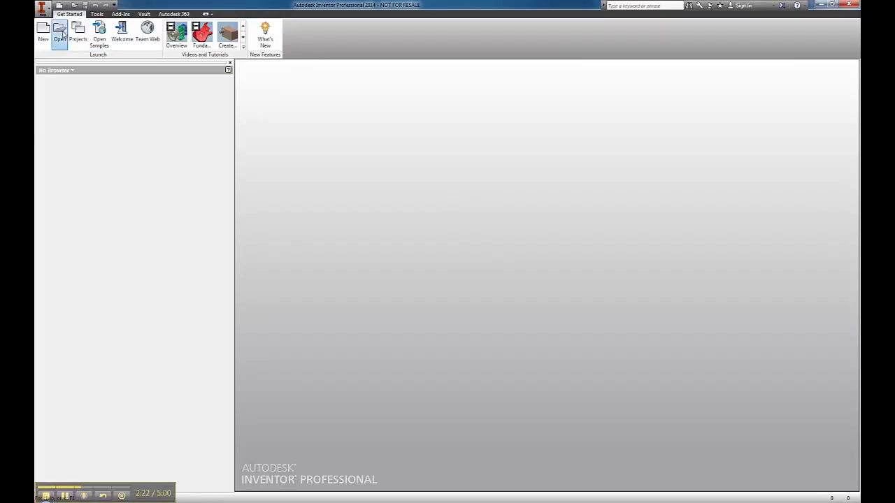
left_click(58, 31)
left_click(174, 55)
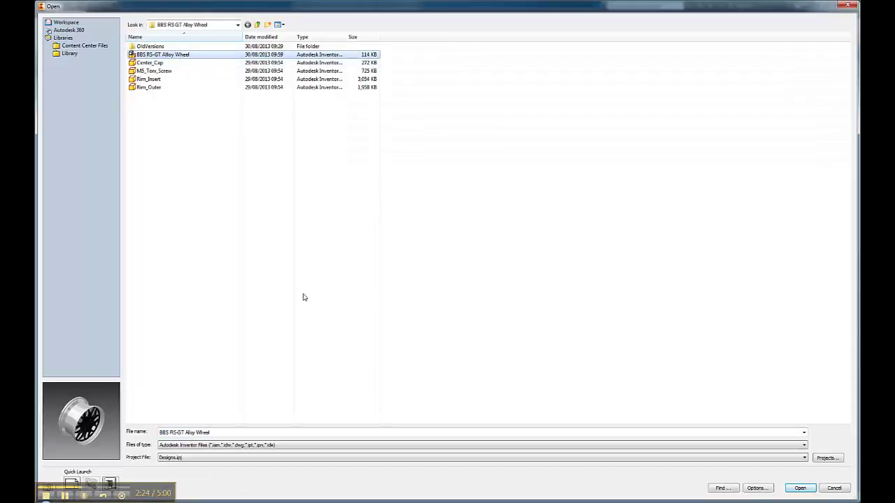
left_click(799, 488)
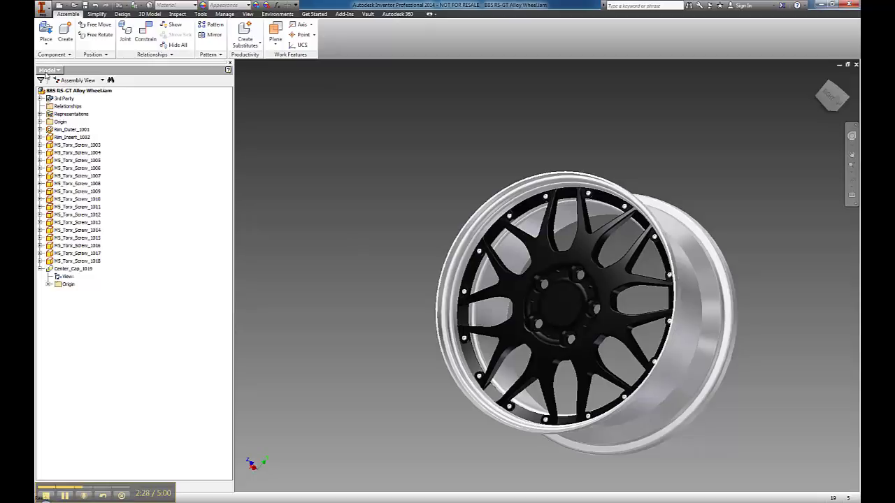
- Check in the assembly and its parts from the Vault browser, then minimize Inventor
left_click(48, 70)
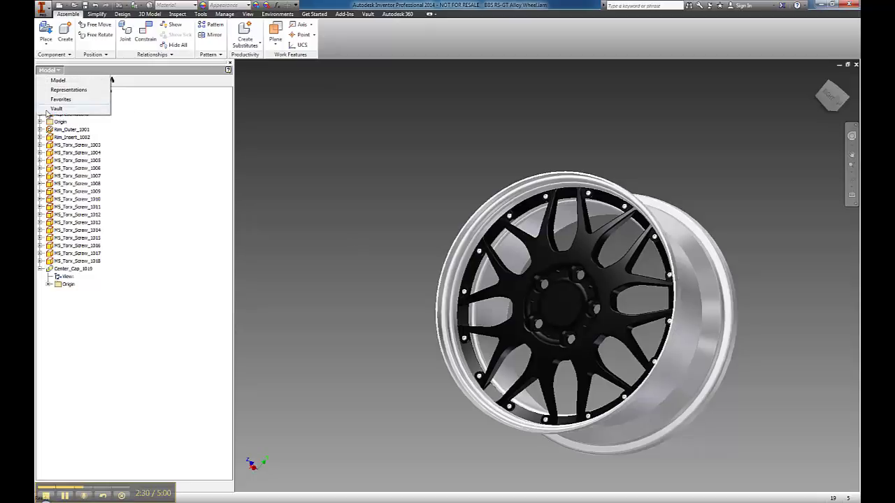
left_click(56, 109)
right_click(90, 98)
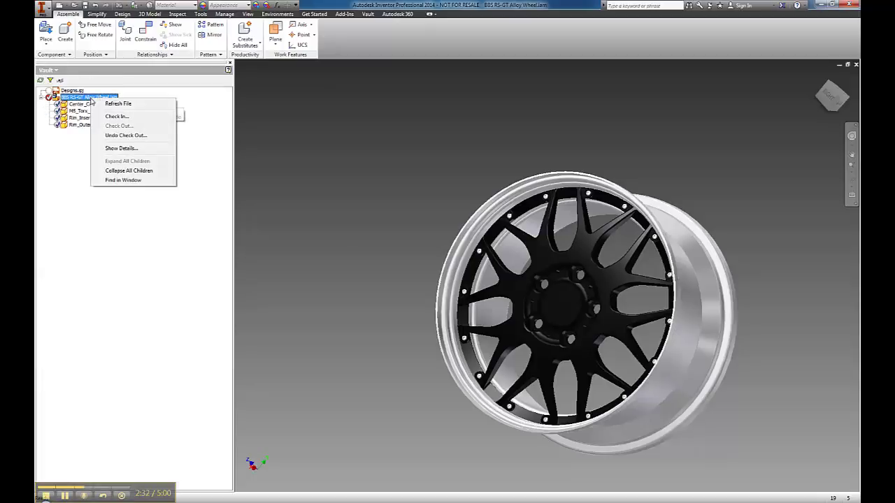
left_click(117, 116)
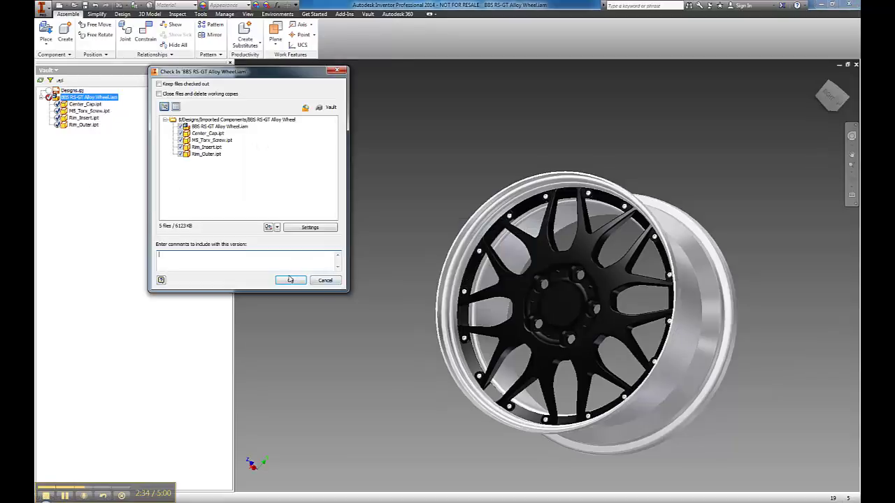
left_click(290, 280)
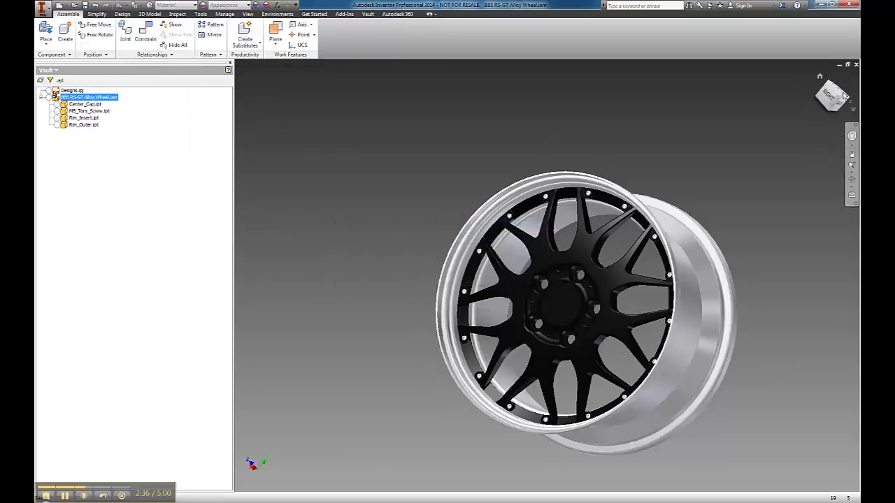
left_click(815, 5)
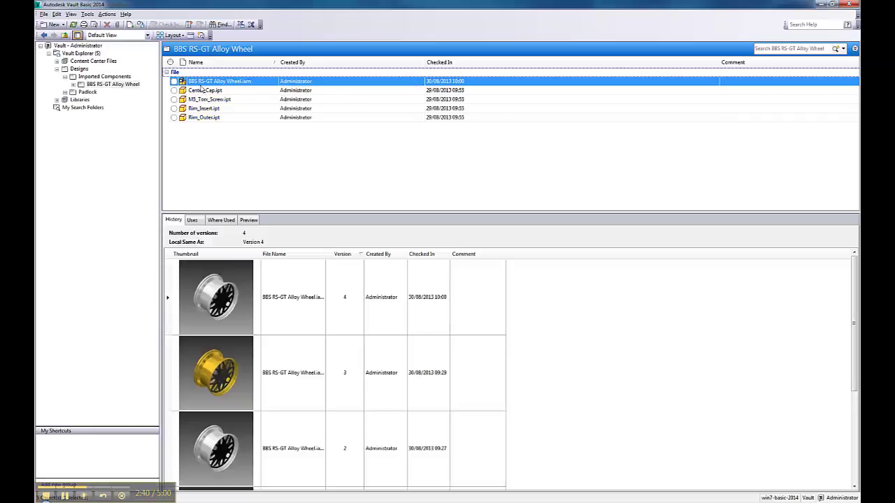
- Select version 4 of BBS RS-GT Alloy Wheel in the History tab
left_click(271, 312)
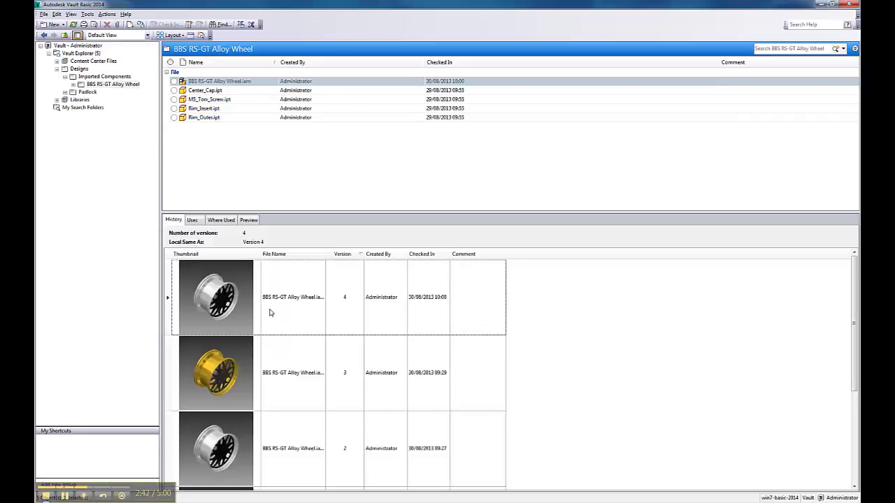